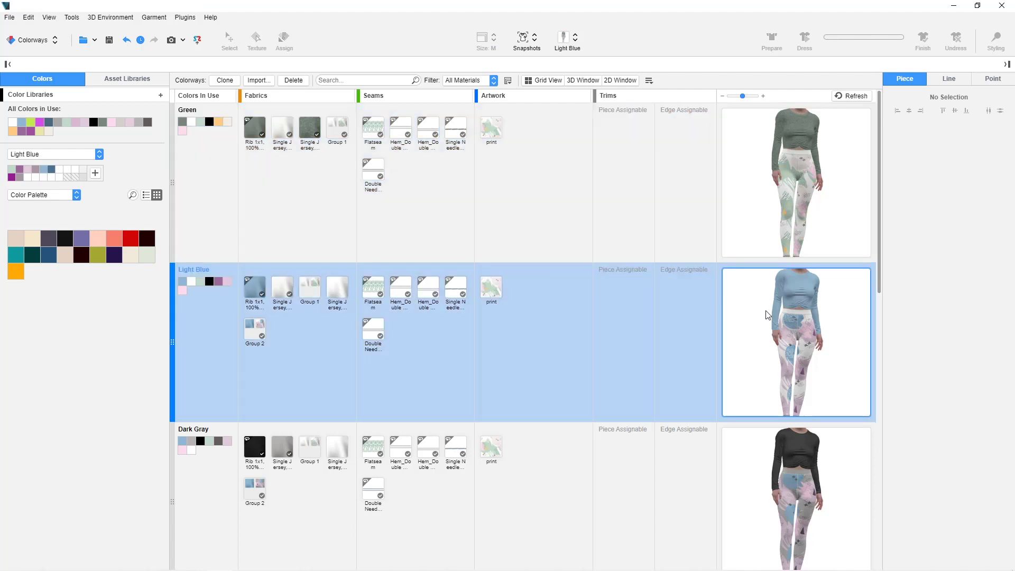
Activate each colorway from Light Blue down to Highlighter Pink to review the garment variants
scroll(767, 315, "down", 3)
left_click(768, 315)
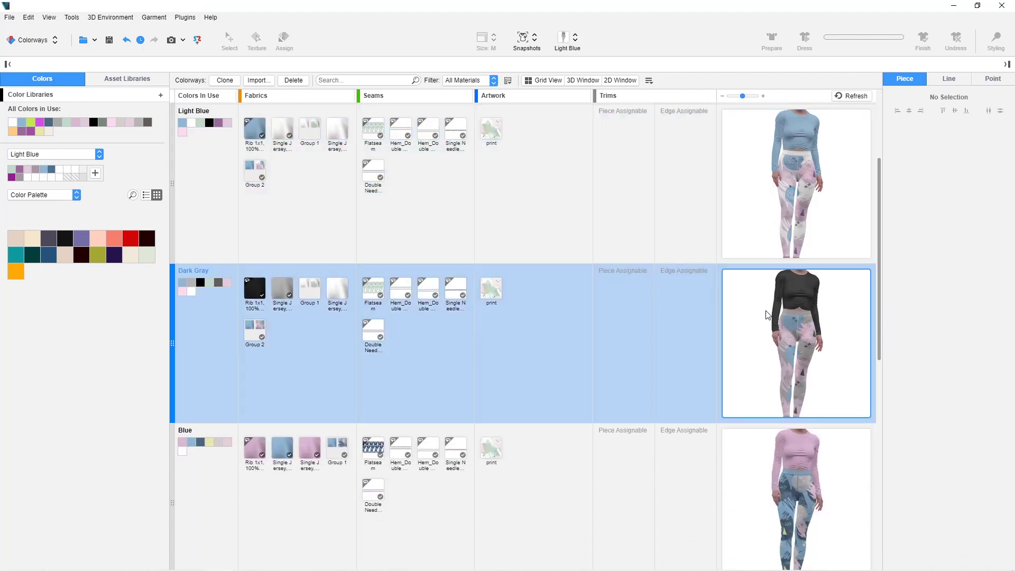
scroll(765, 310, "down", 3)
left_click(768, 345)
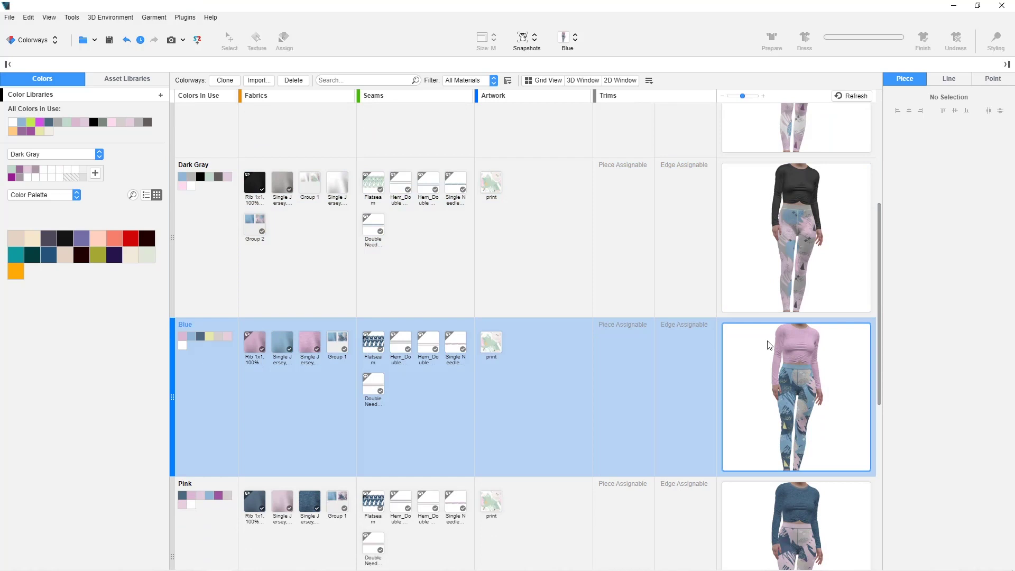
scroll(768, 345, "down", 3)
scroll(768, 344, "down", 1)
left_click(767, 345)
scroll(767, 344, "down", 5)
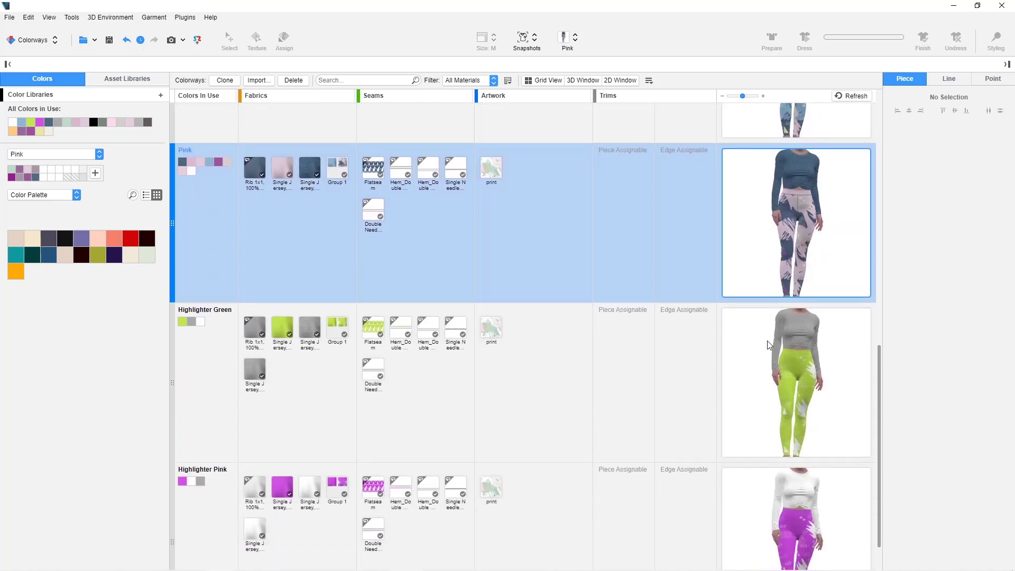
left_click(768, 344)
scroll(768, 345, "down", 1)
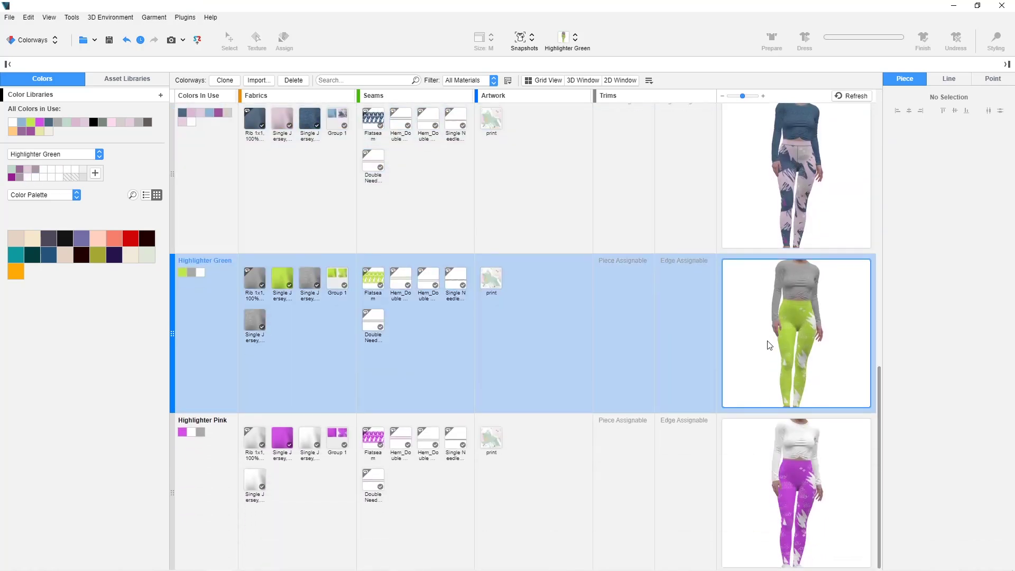
left_click(782, 439)
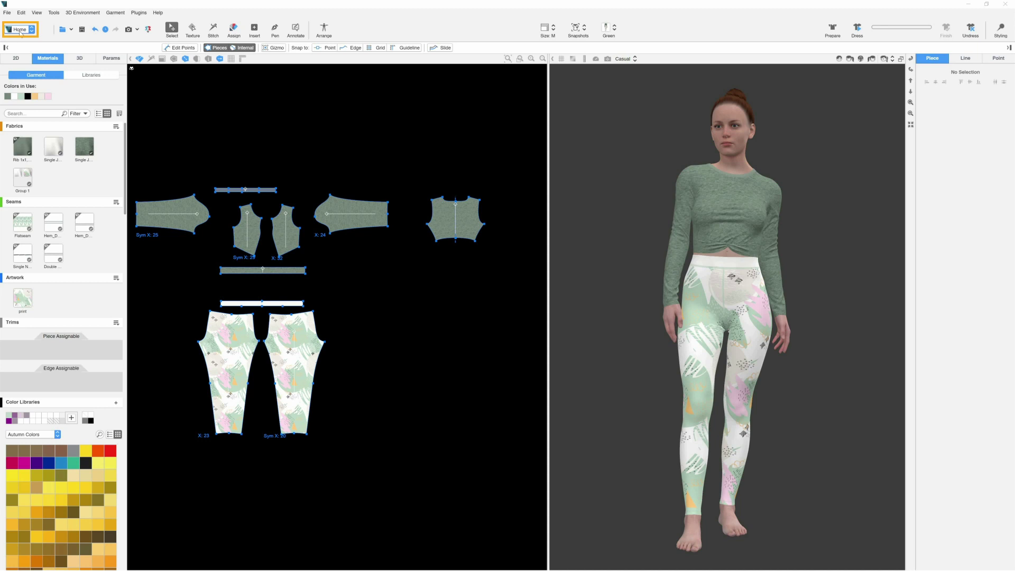
Switch to the Colorways workspace, preview the Grid View and 2D Window layouts, and show the 3D Window beside the colorway list
left_click(20, 31)
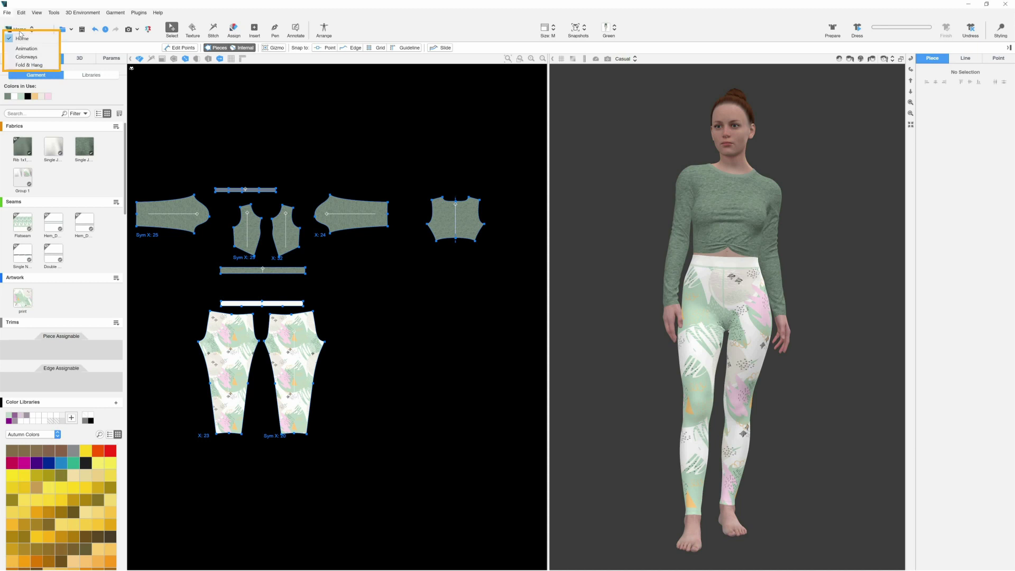
left_click(33, 59)
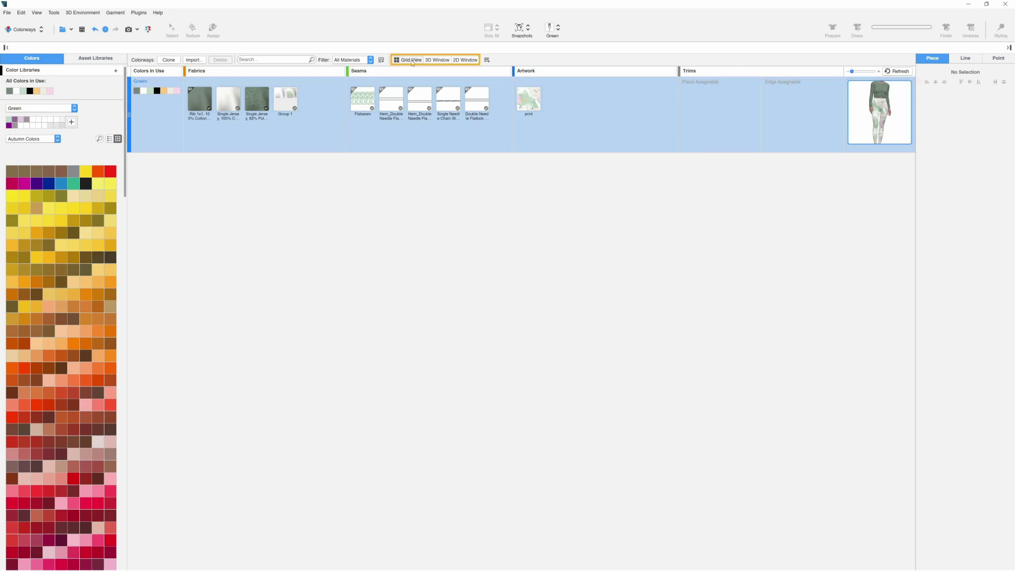
left_click(410, 60)
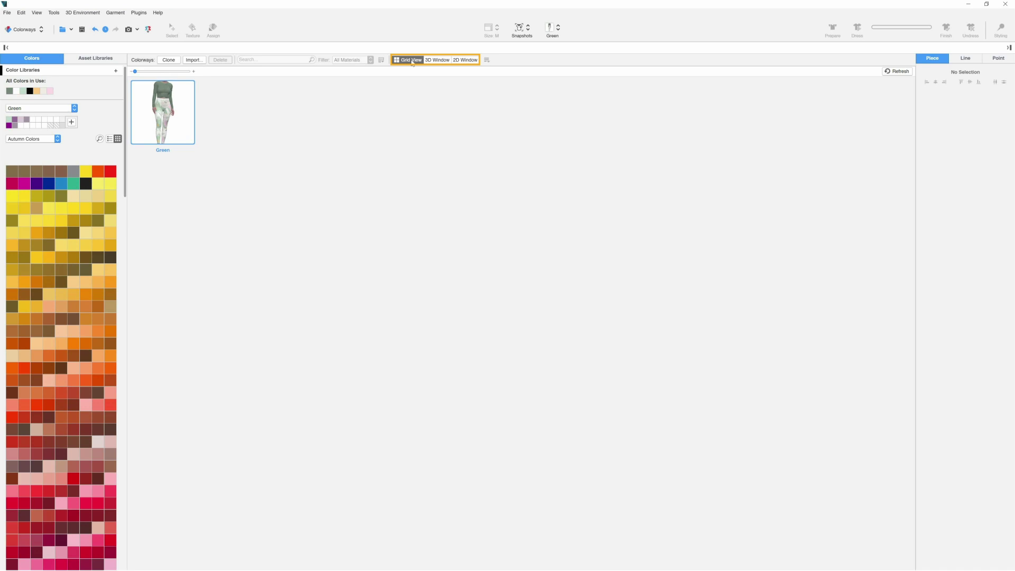
left_click(470, 60)
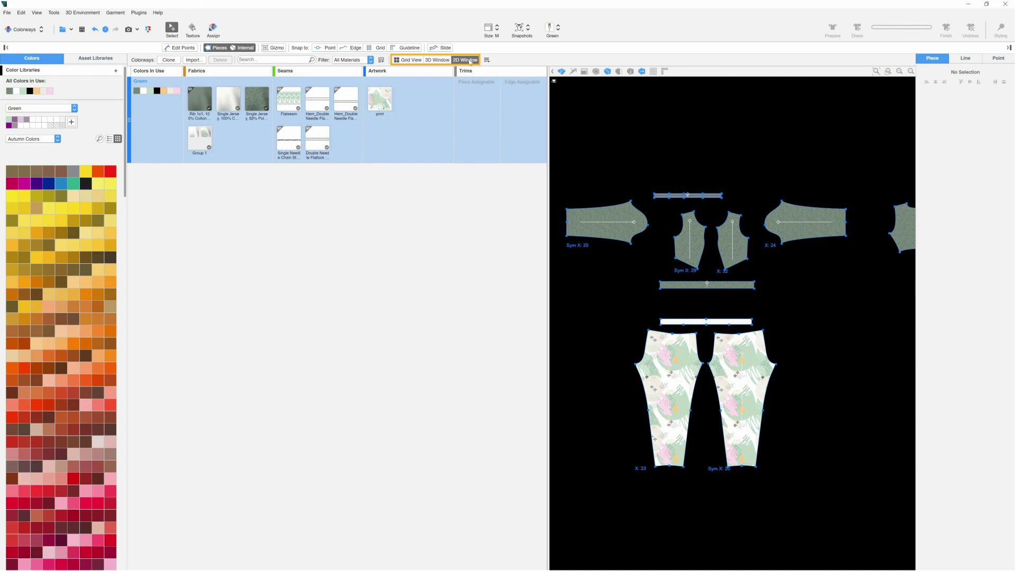
left_click(437, 60)
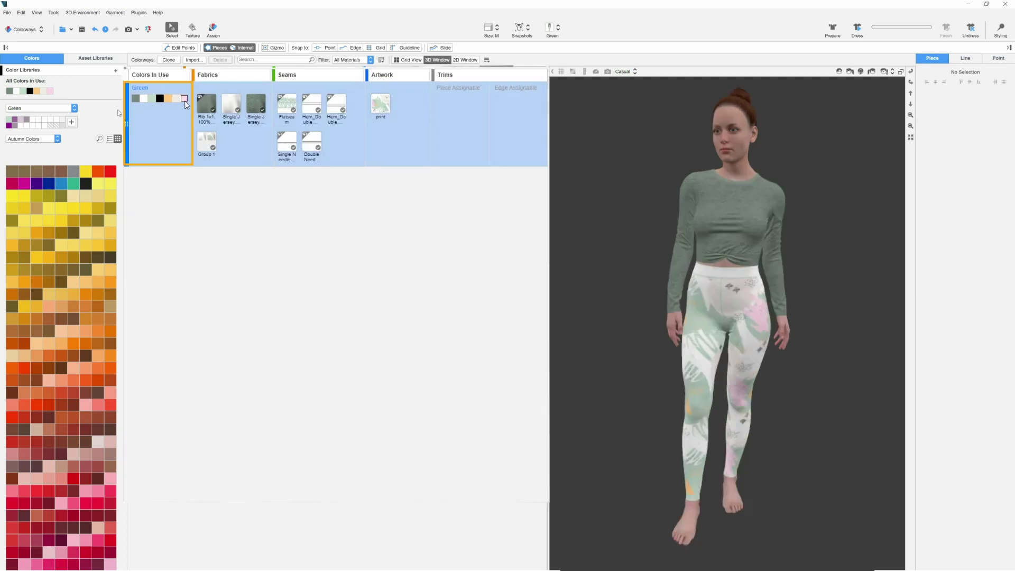
Try replacing the dark green in the Green colorway with its pink swatch, and undo the change
left_click_drag(185, 100, 135, 100)
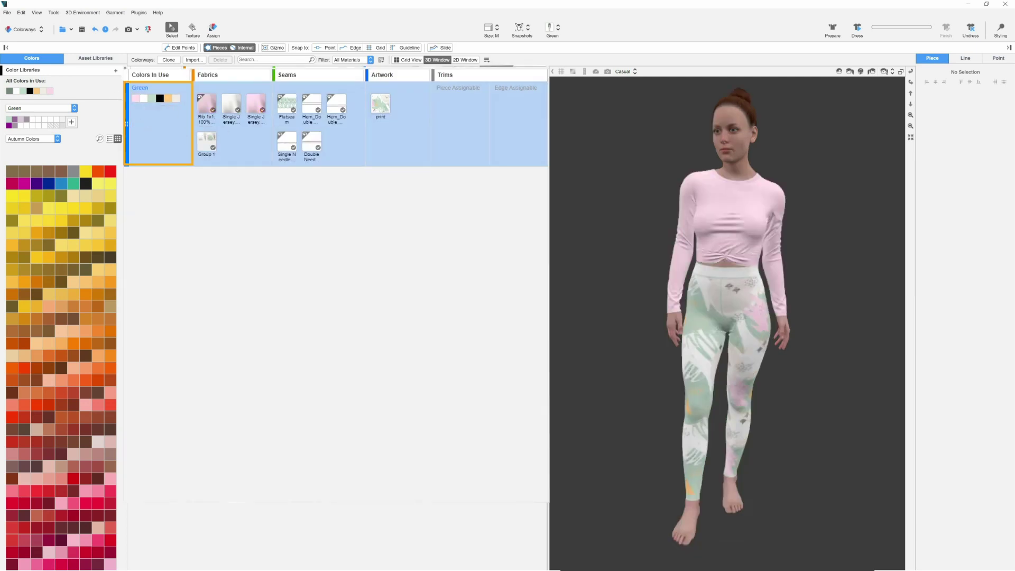
key("ctrl+z")
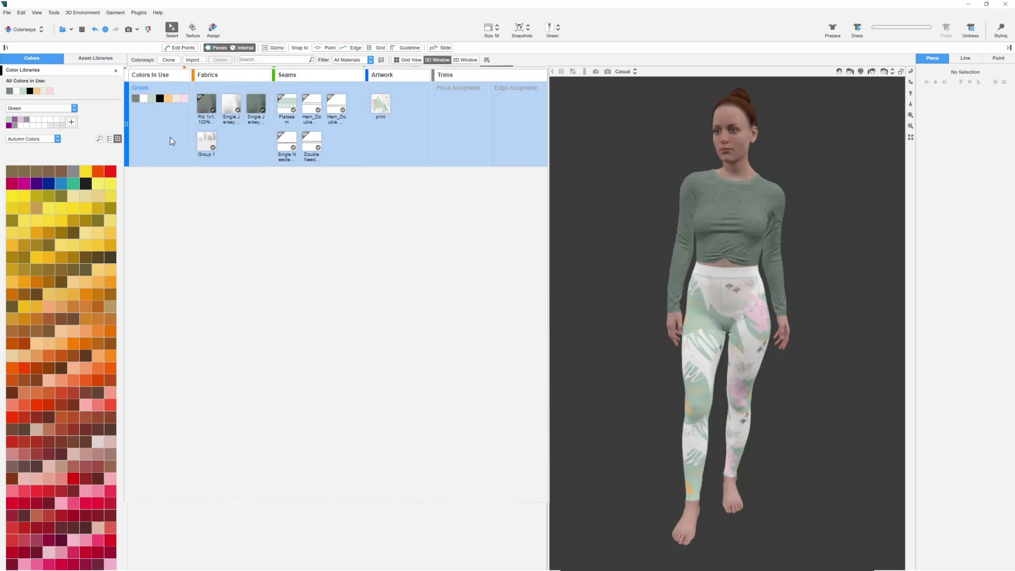
Clone the Green colorway and name the copy Blue
left_click(168, 59)
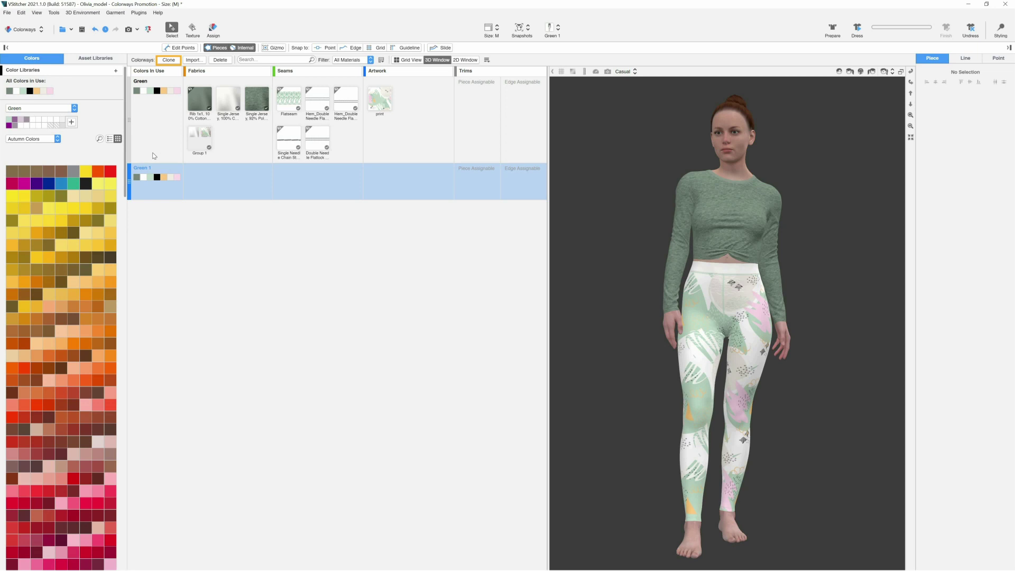
double_click(148, 169)
type("B")
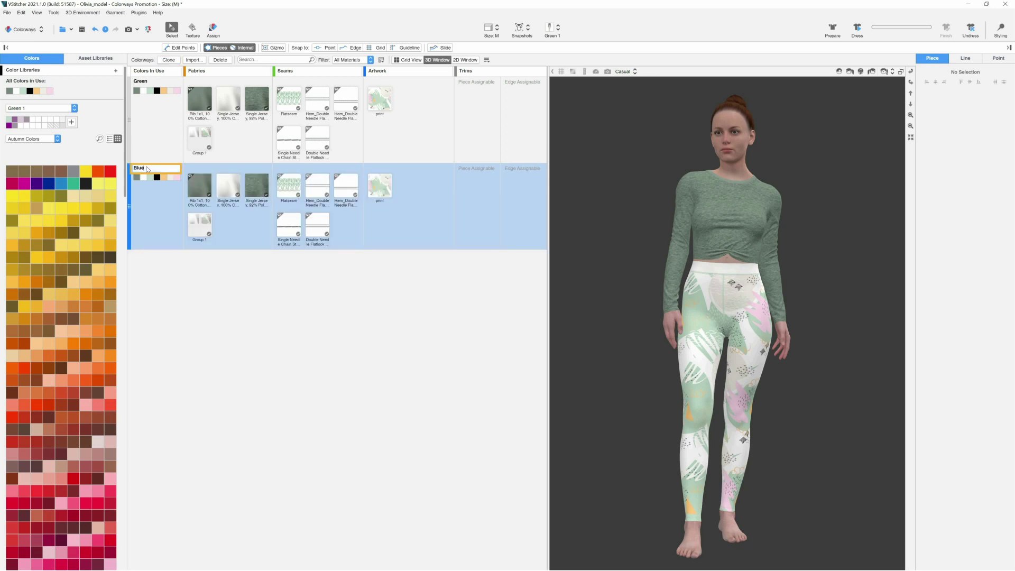
type("lue")
key("Return")
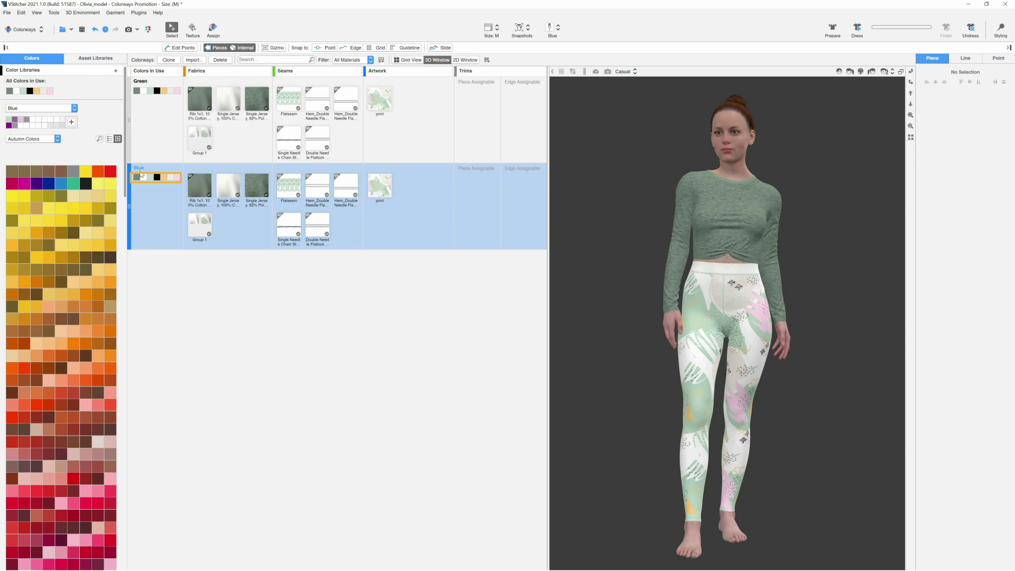
Change the dark green swatch of the Blue colorway to a light pink-lilac with H 314, S 17, B 86
left_click(137, 178)
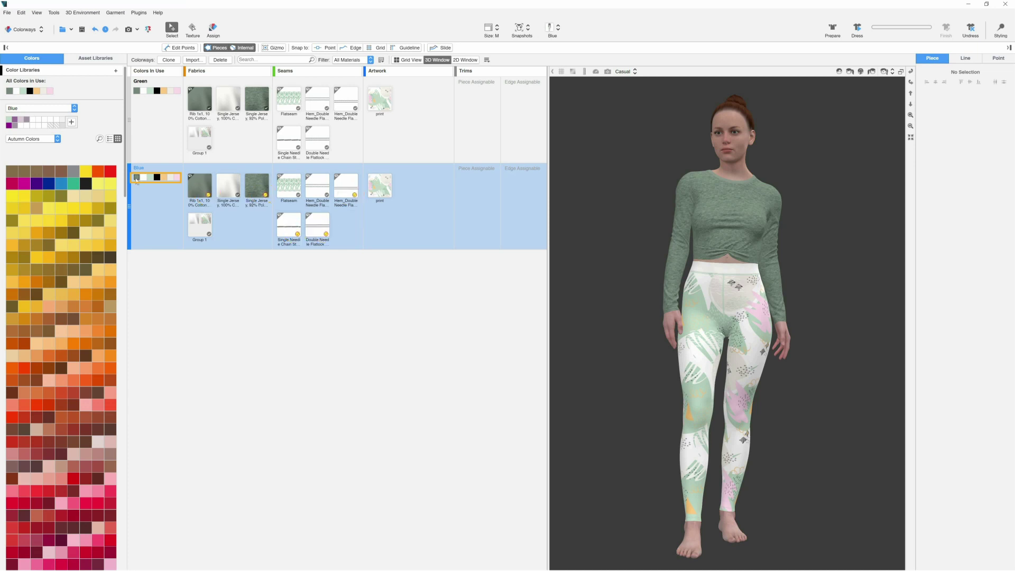
double_click(136, 179)
left_click(157, 233)
left_click_drag(104, 230, 103, 234)
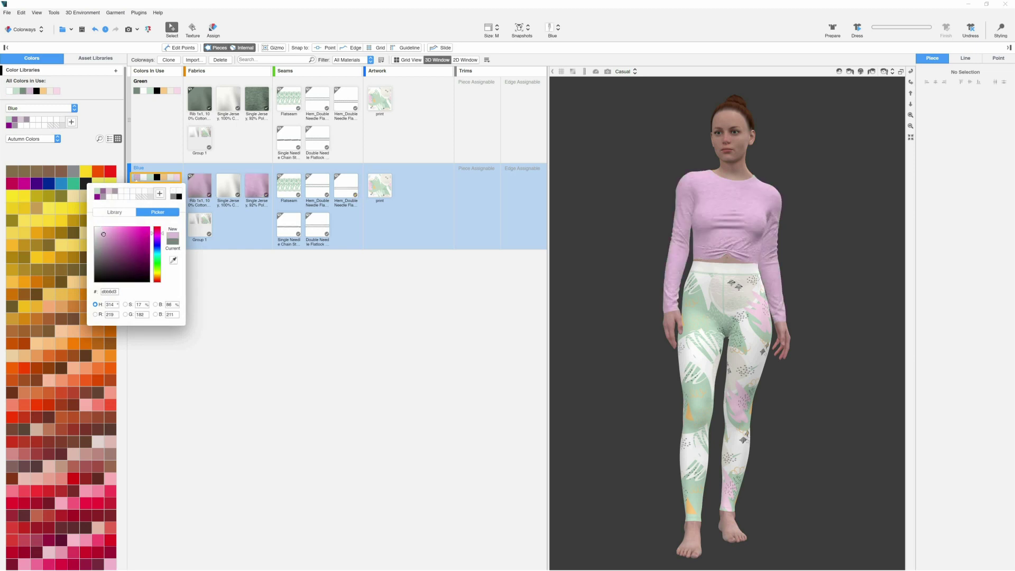
Change the white swatch of the Blue colorway to a light blue and select its light green swatch
left_click(143, 178)
left_click(126, 241)
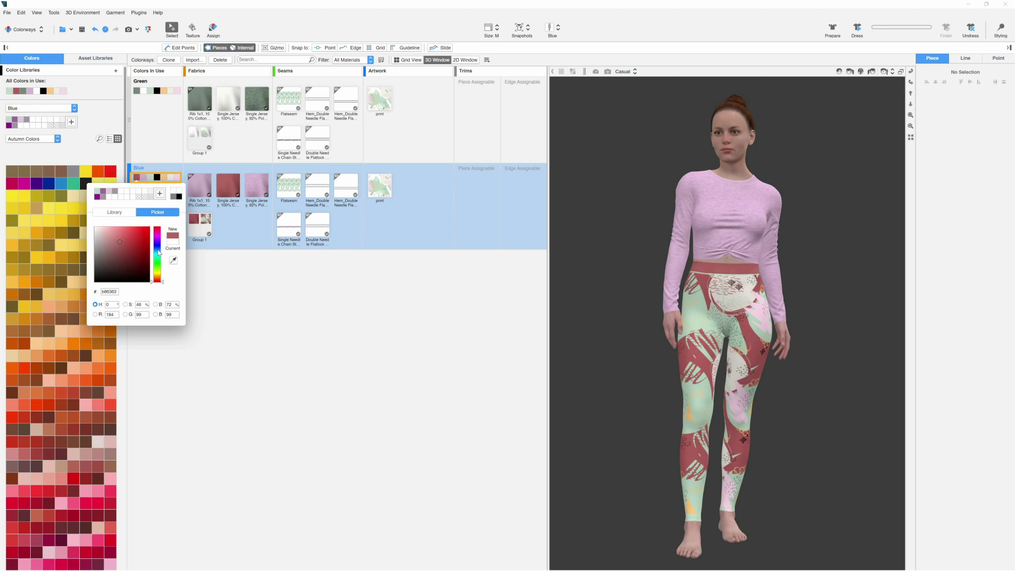
left_click(157, 248)
left_click(151, 179)
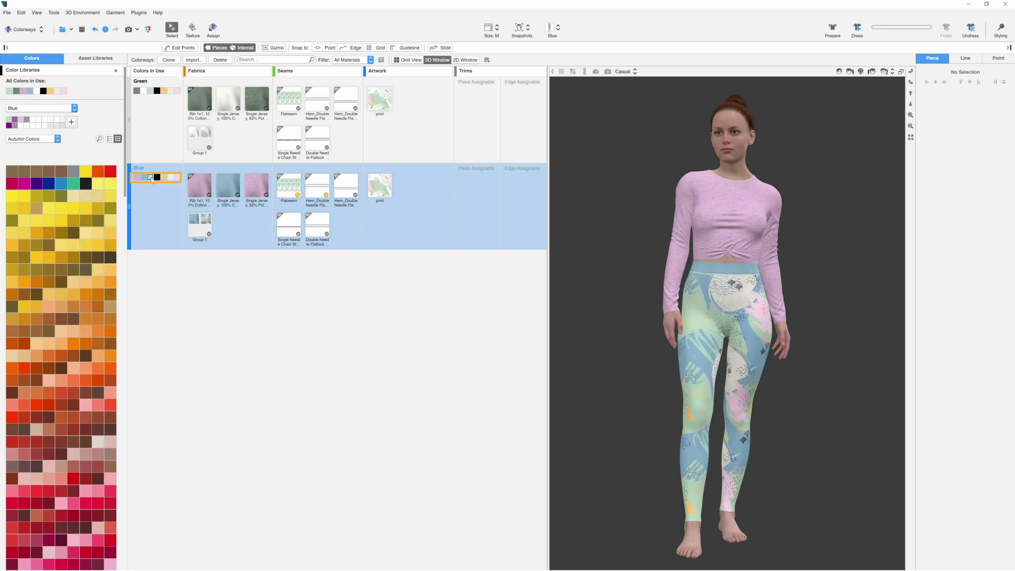
Clone the Blue colorway and name the copy Blue - merge hues
left_click(169, 60)
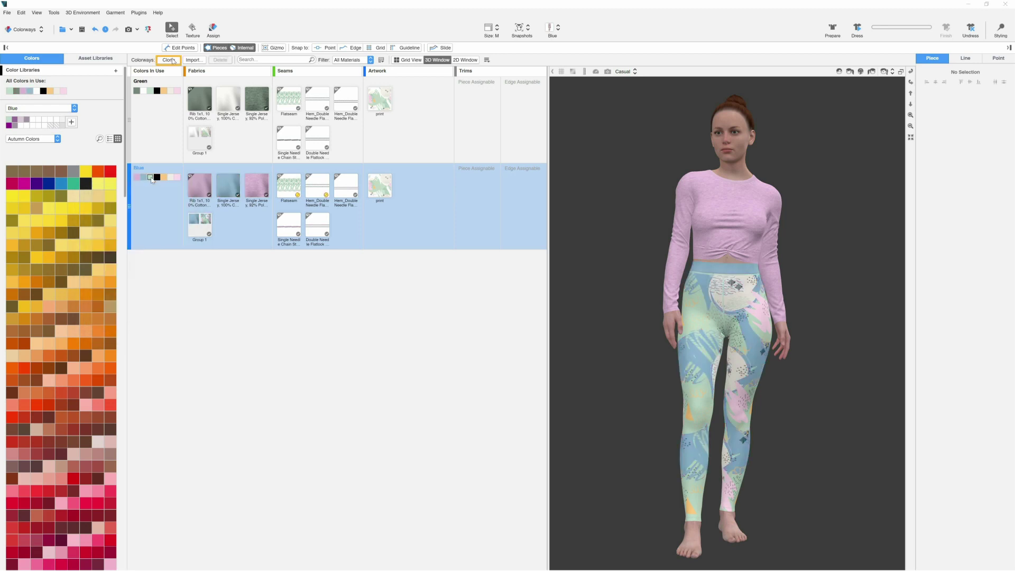
left_click(172, 61)
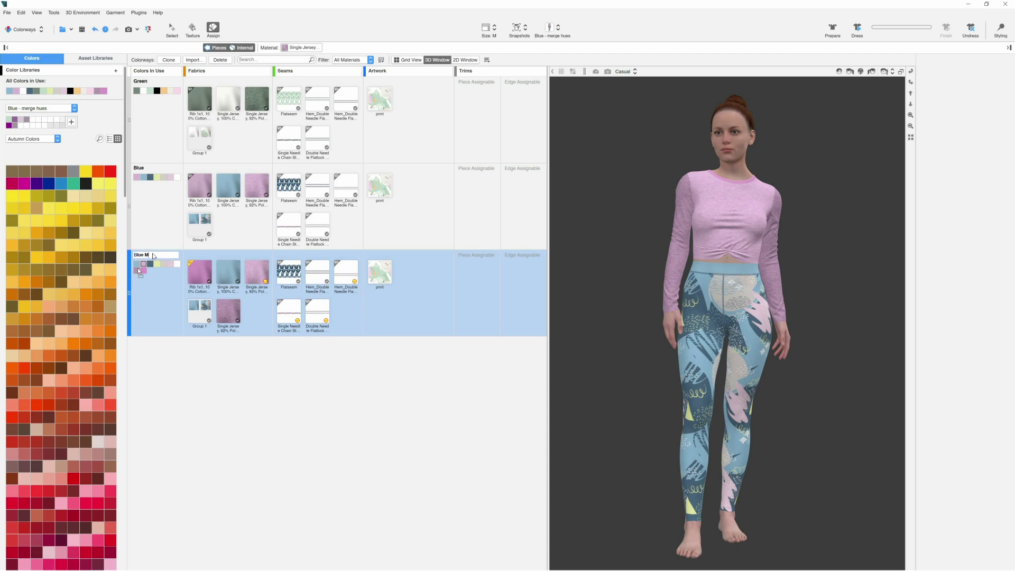
key("Return")
Merge the similar lilac and magenta swatches of the Blue - merge hues colorway into a single lilac
left_click_drag(144, 263, 136, 270)
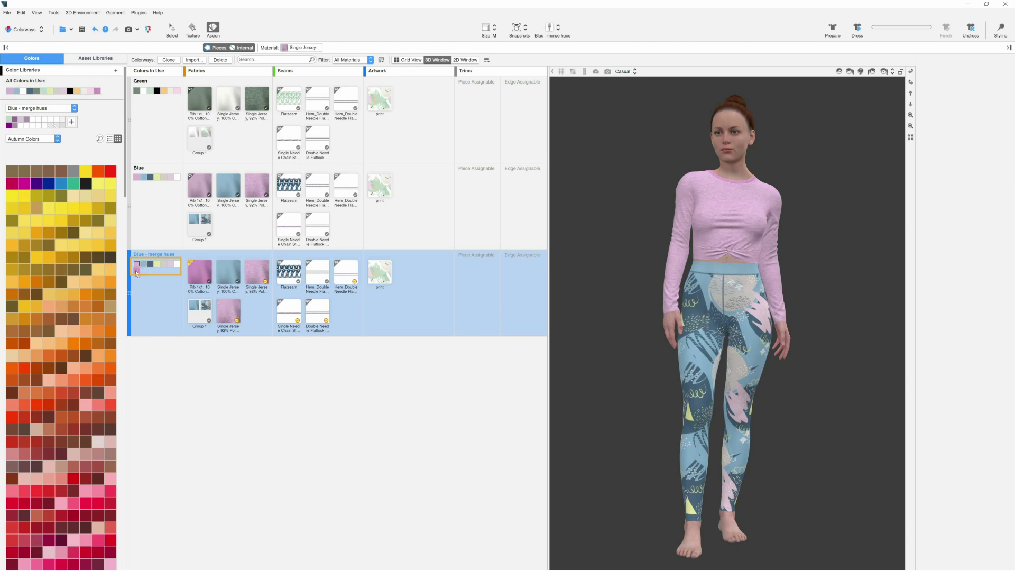
left_click_drag(137, 266, 136, 271)
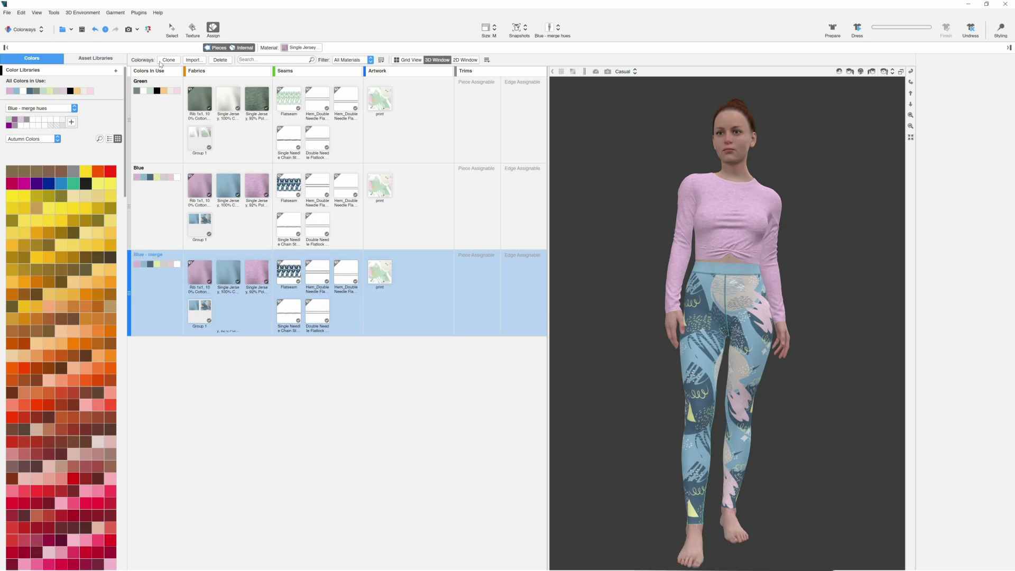
left_click(136, 265)
Apply the merged colorway's light blue to its Rib 1x1 neckline fabric, and recolor that fabric magenta with S 66, B 83
mouse_move(145, 269)
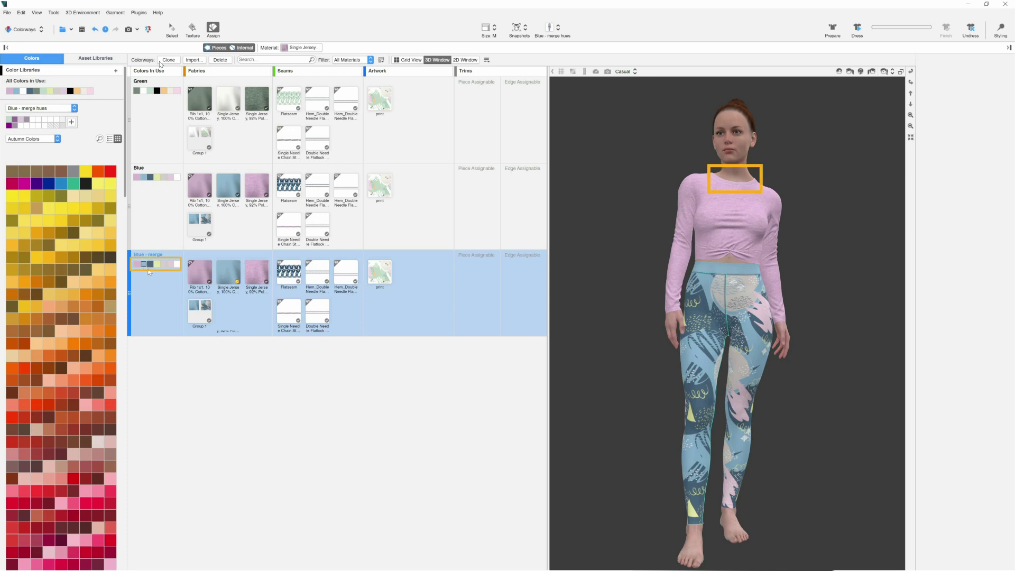
left_click_drag(144, 268, 199, 275)
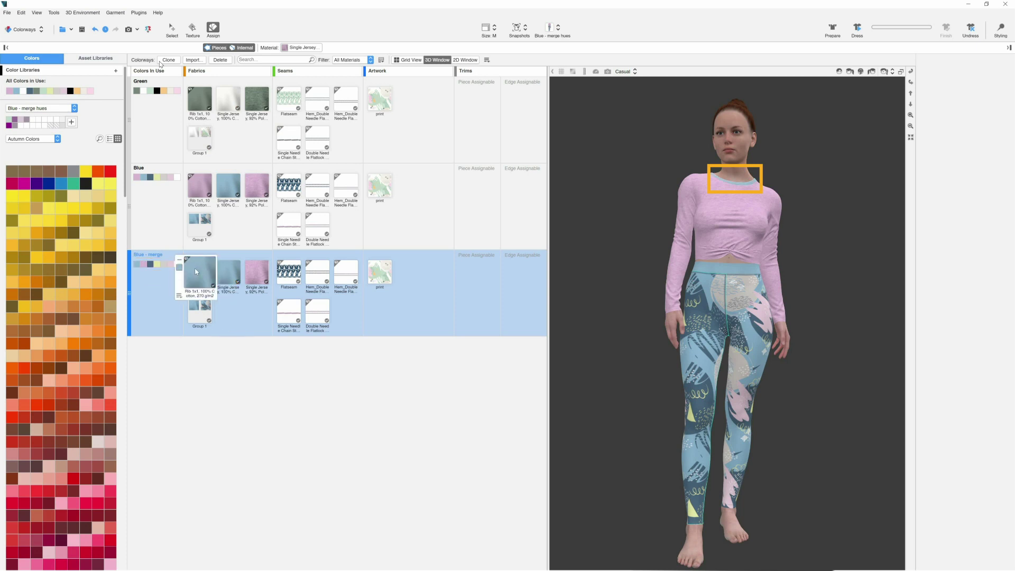
left_click(179, 268)
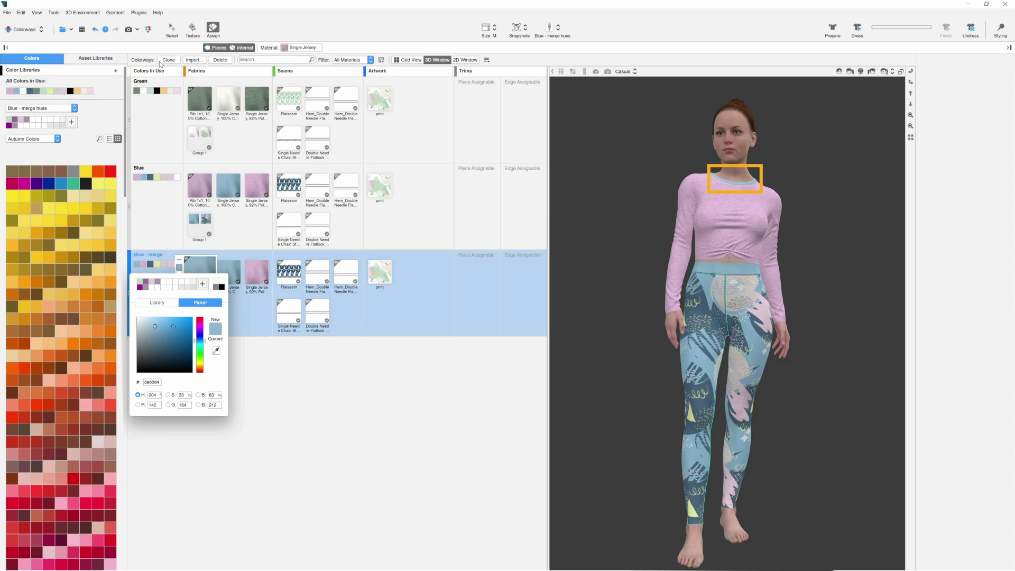
left_click(173, 326)
left_click(200, 326)
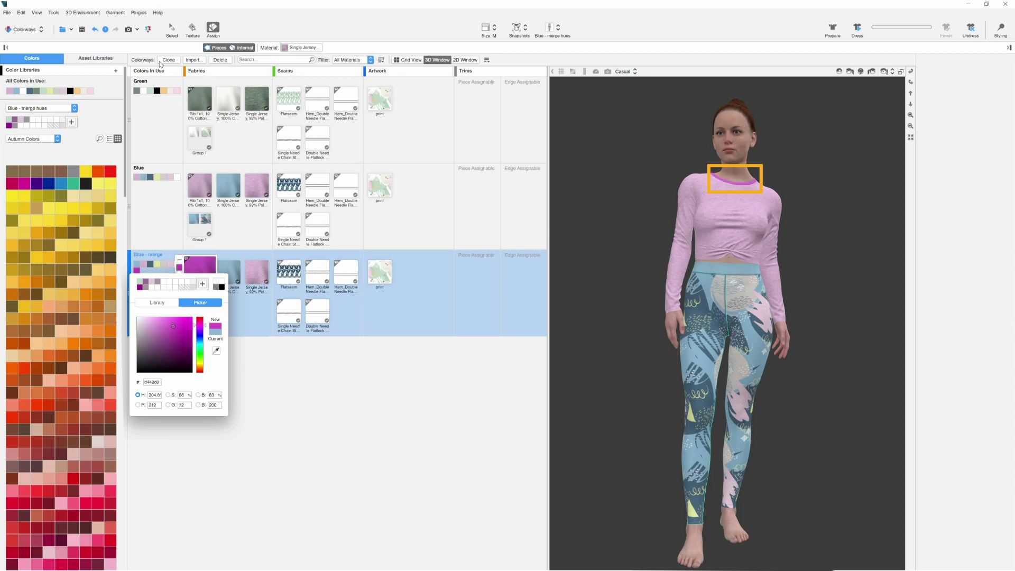
Clone the Blue - merge hues colorway and name the copy Highlighter Green
left_click(166, 60)
double_click(158, 341)
type("Highl")
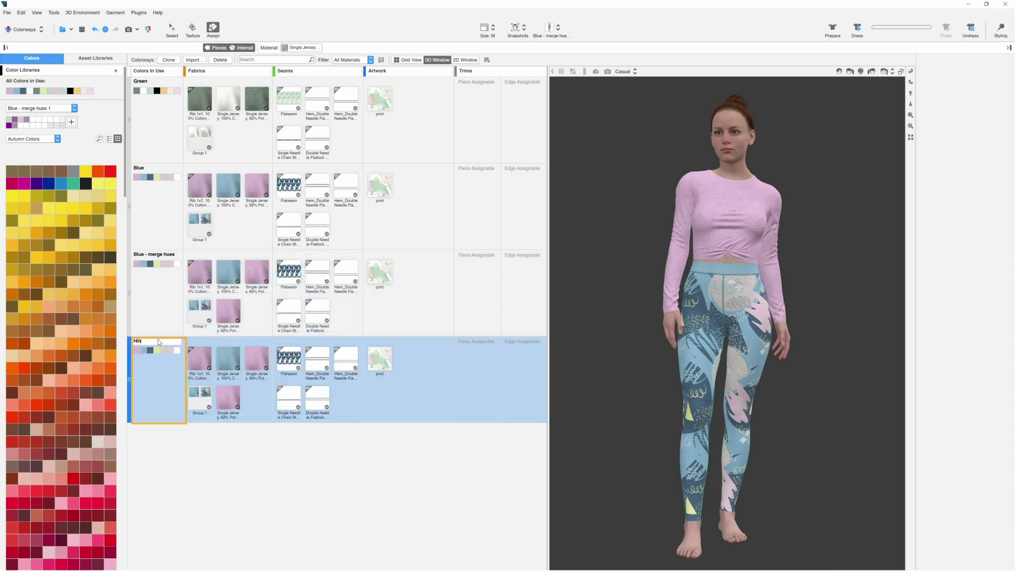
type("ighter Green")
key("Return")
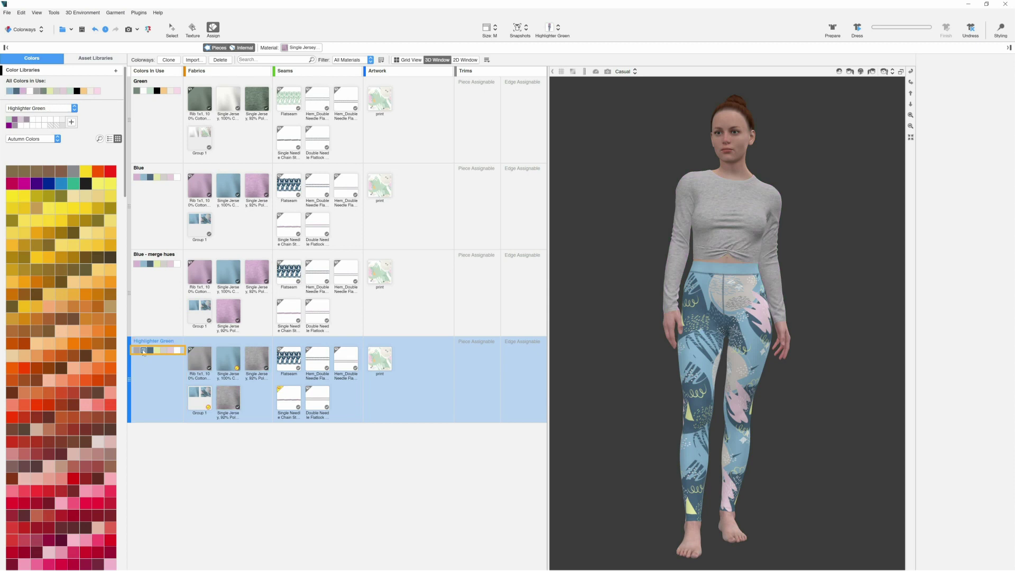
Change the light blue swatch of the Highlighter Green colorway to lime green and apply that green over its dark blue swatch
left_click(143, 349)
left_click(164, 434)
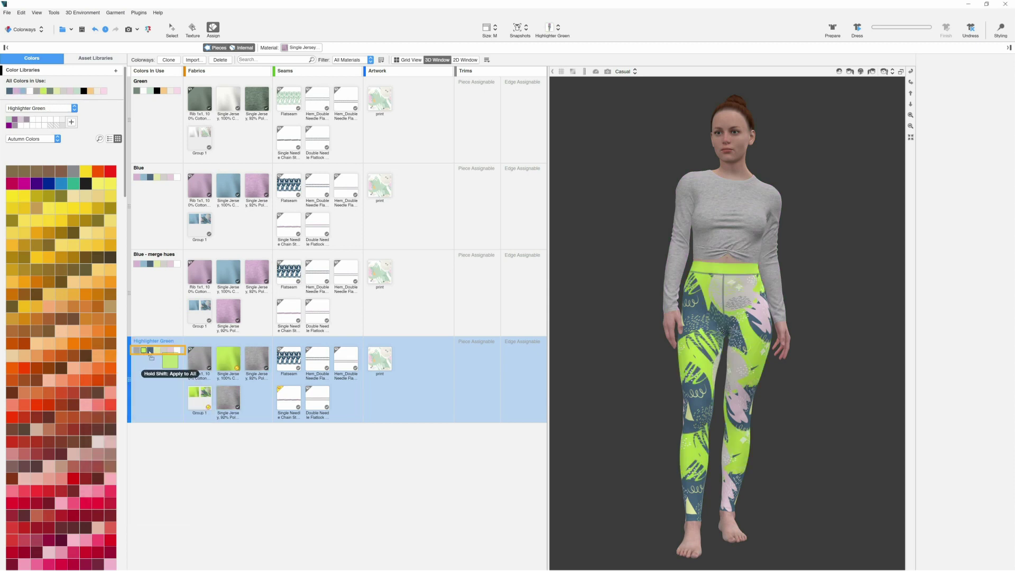
left_click_drag(150, 350, 163, 350)
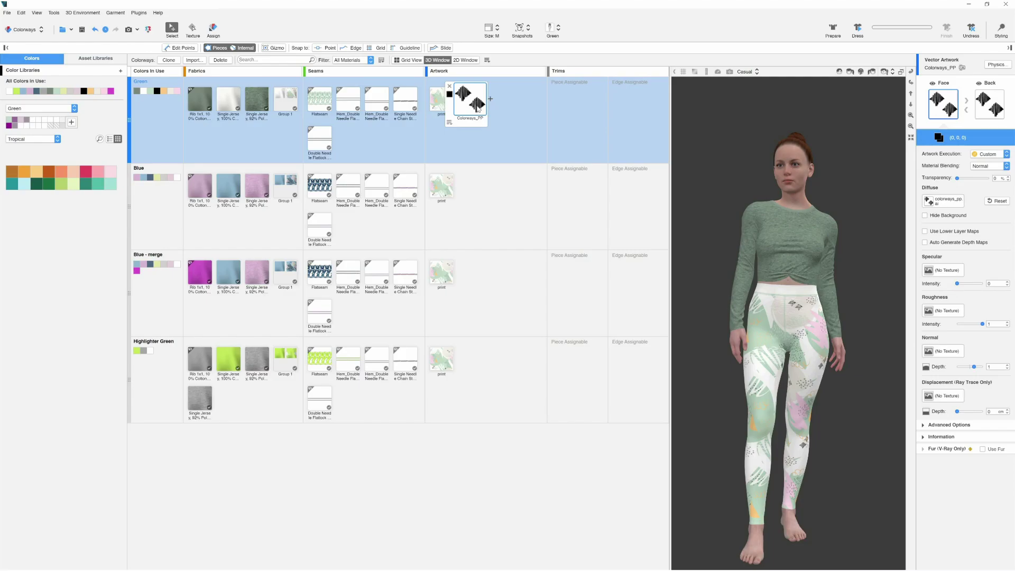
Place the Colorways_PP artwork on the chest of the top in the Green colorway
left_click_drag(470, 99, 822, 233)
scroll(822, 232, "up", 5)
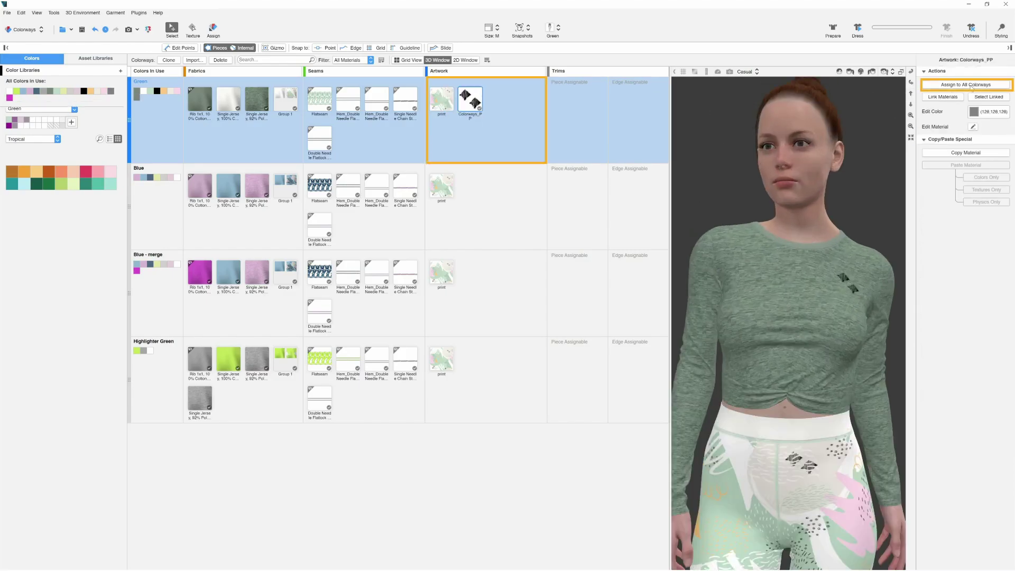
Assign the Colorways_PP artwork to all colorways and check it on the Blue and Blue - merge variants
left_click(972, 85)
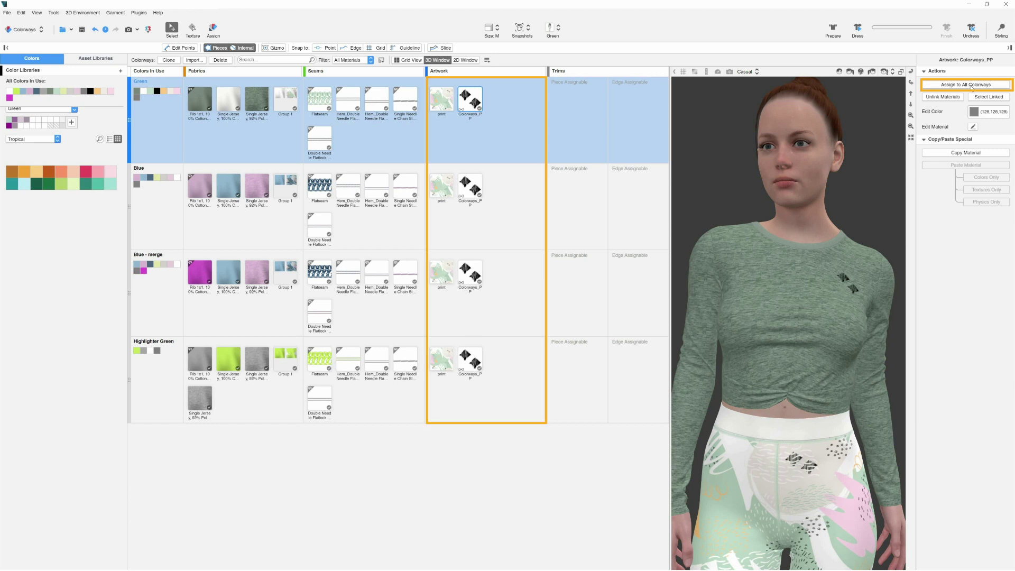
left_click(518, 213)
left_click(519, 291)
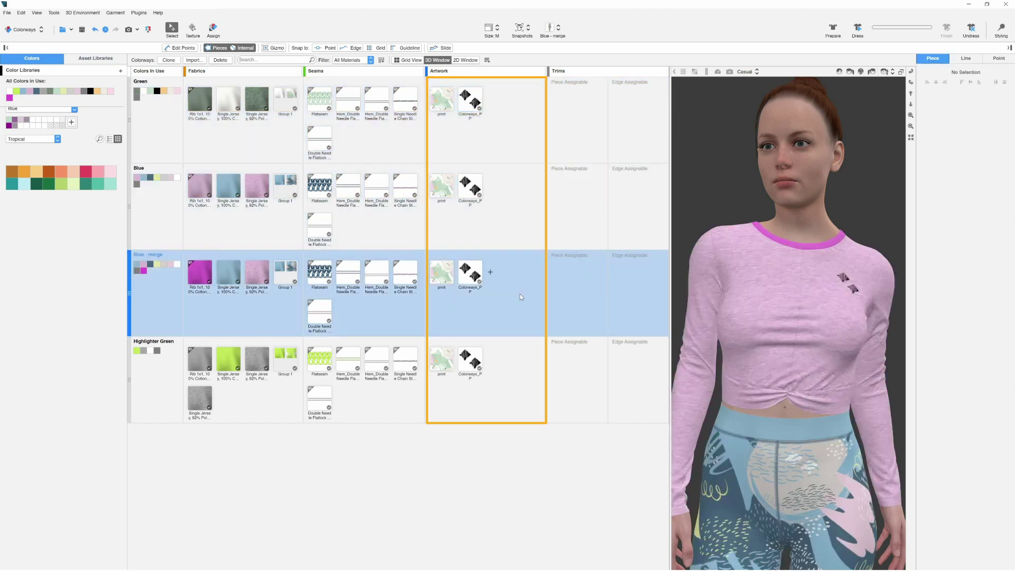
Check the artwork on the Highlighter Green colorway and select the Colorways_PP artwork in the Green colorway
left_click(516, 352)
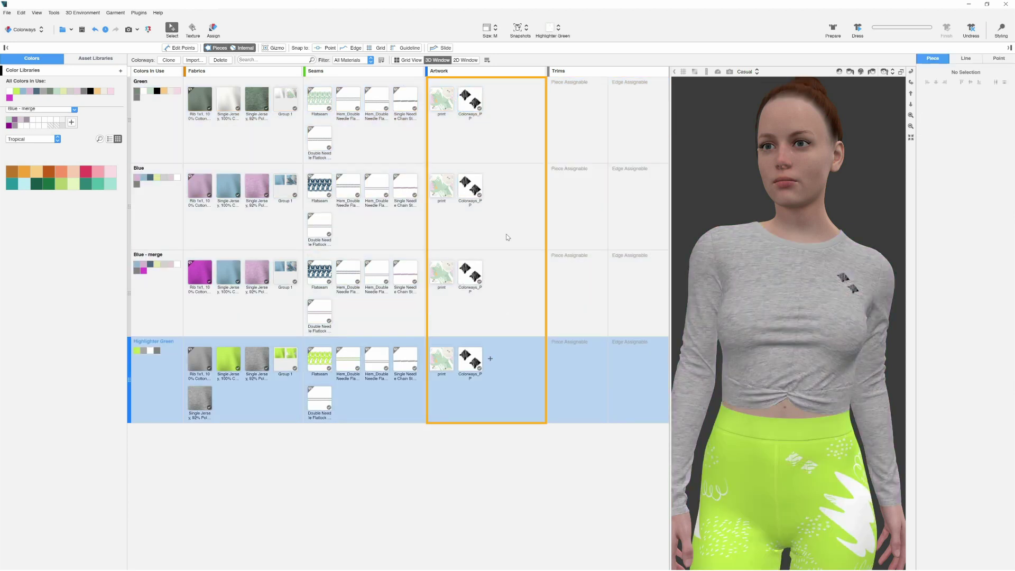
left_click(470, 100)
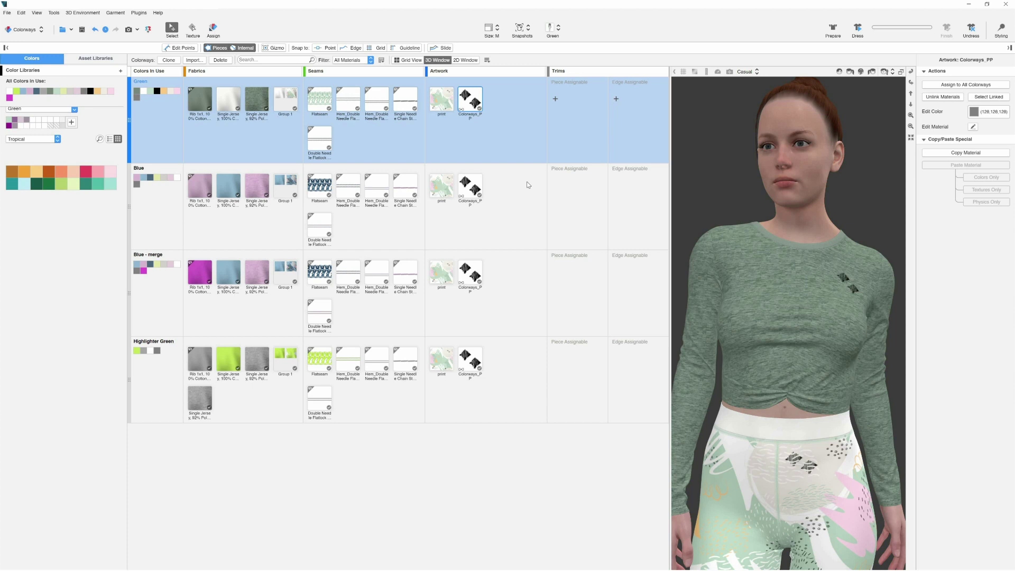
mouse_move(465, 98)
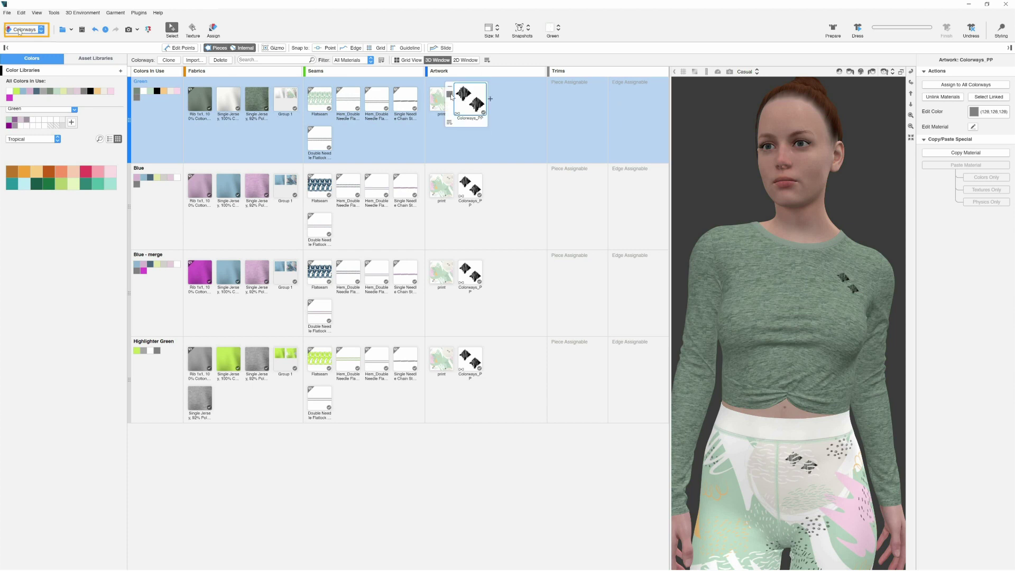
Switch to the Home workspace and activate the Blue, Blue - merge and Highlighter Green colorways in turn to preview them on the avatar
left_click(21, 38)
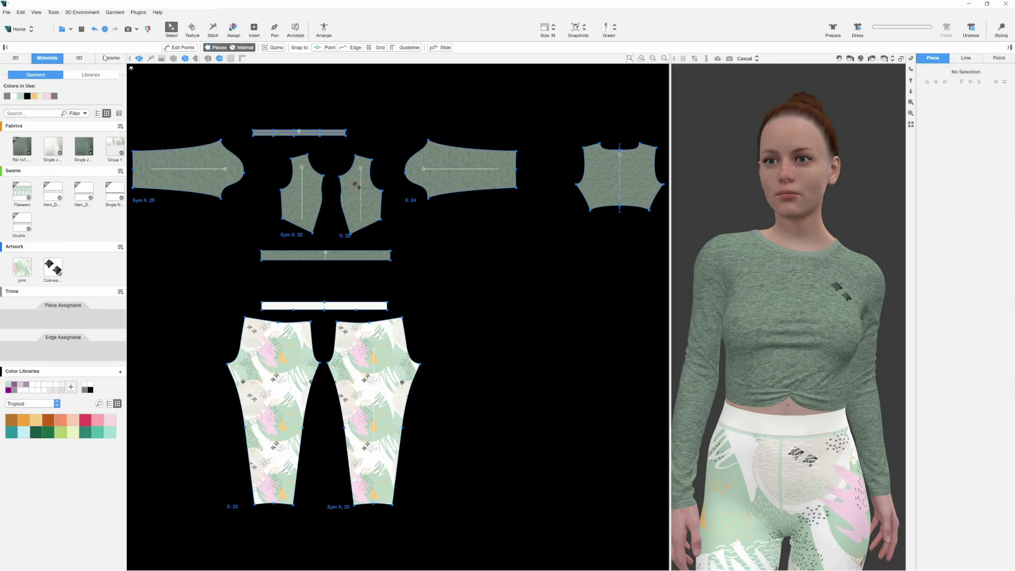
left_click(609, 30)
left_click(589, 58)
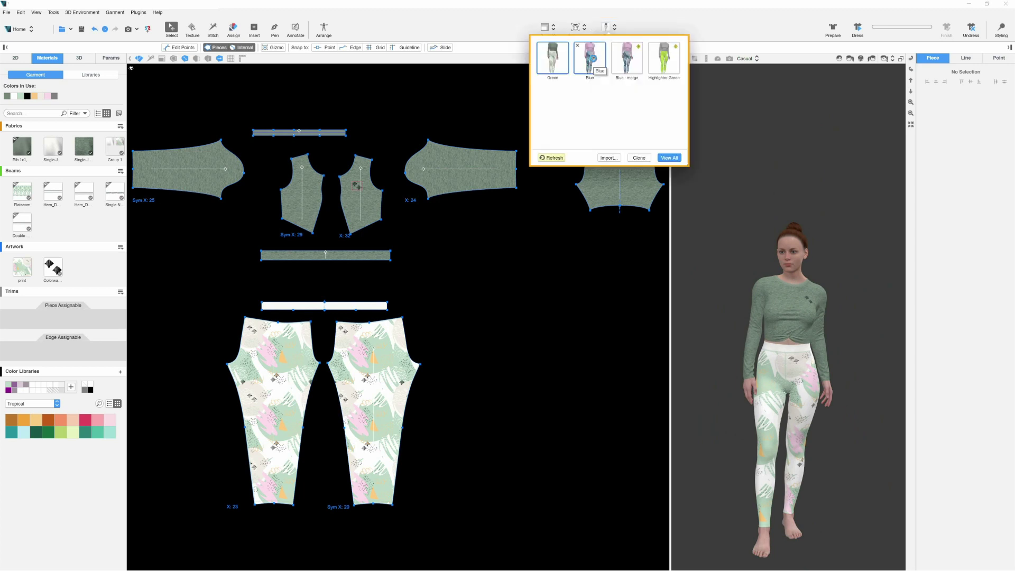
left_click(668, 61)
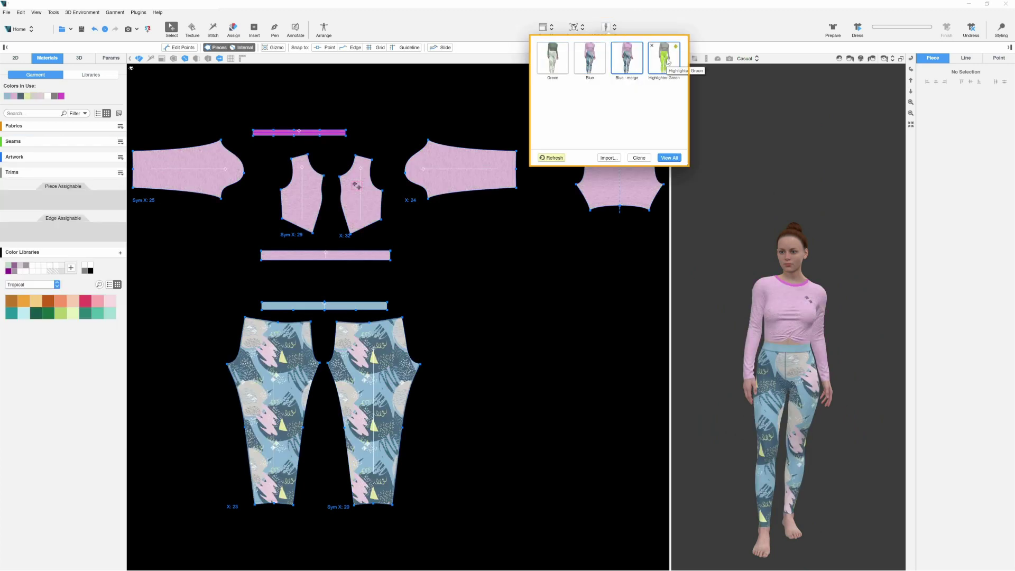